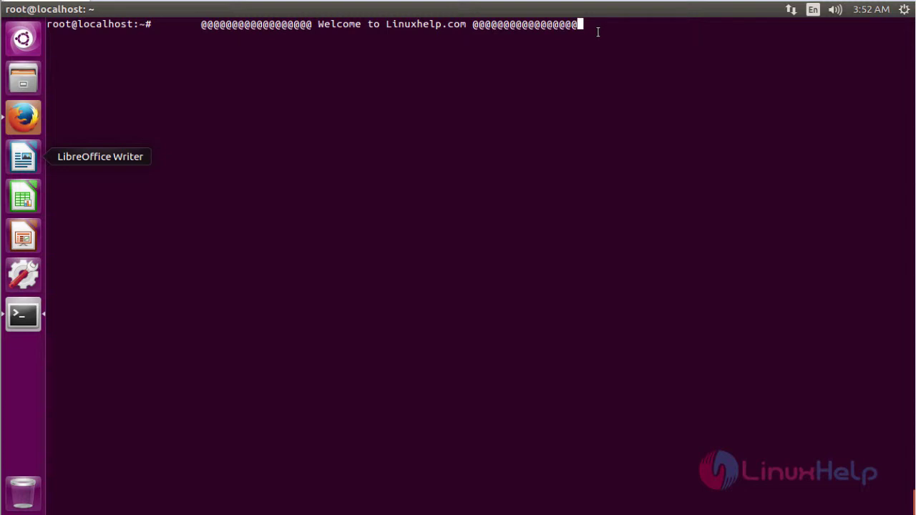
Refresh the package lists with 'apt-get update' as root
key(Return)
text(apt-get update)
key(Return)
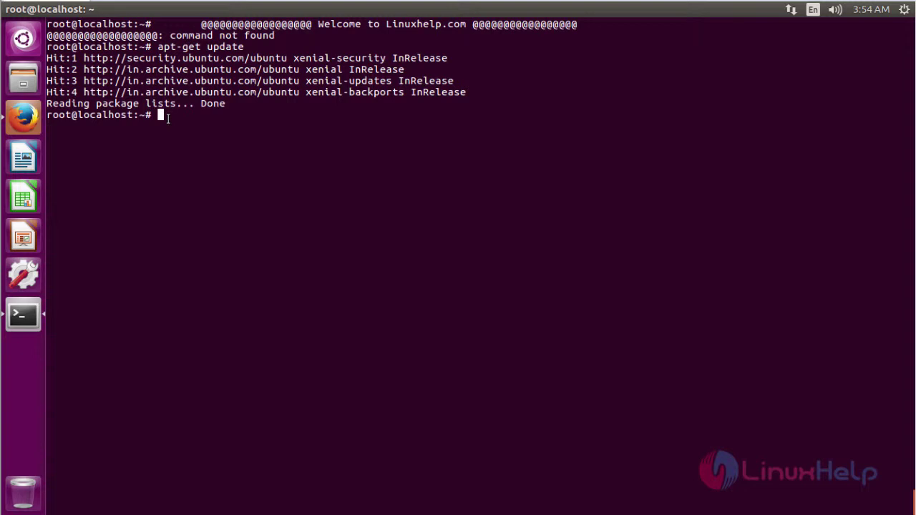
Install gnome-shell with 'apt-get install gnome-shell', confirming with 'y'
text(apt-get install )
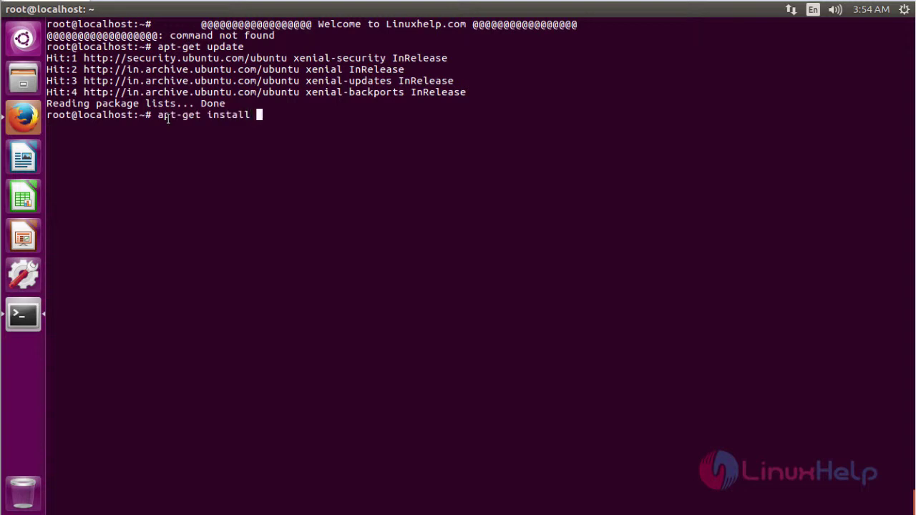
text(gnome-shell)
key(Return)
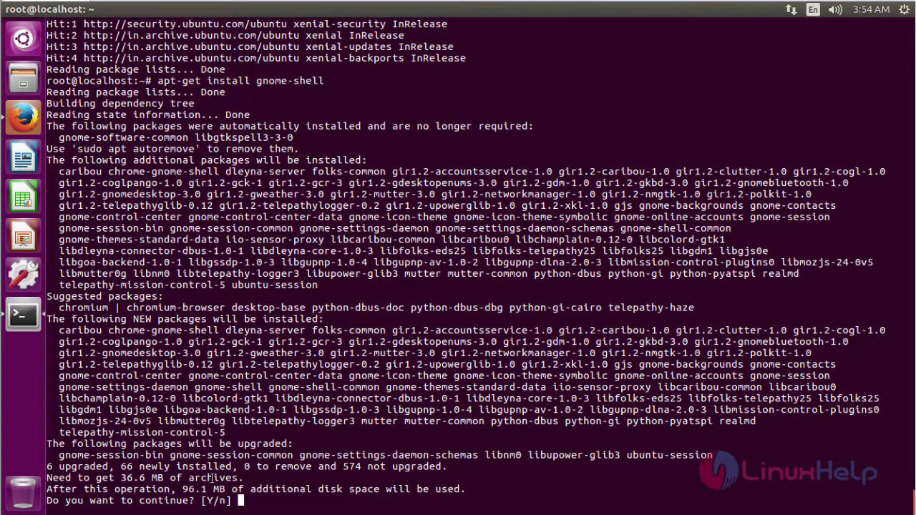
text(y)
key(Return)
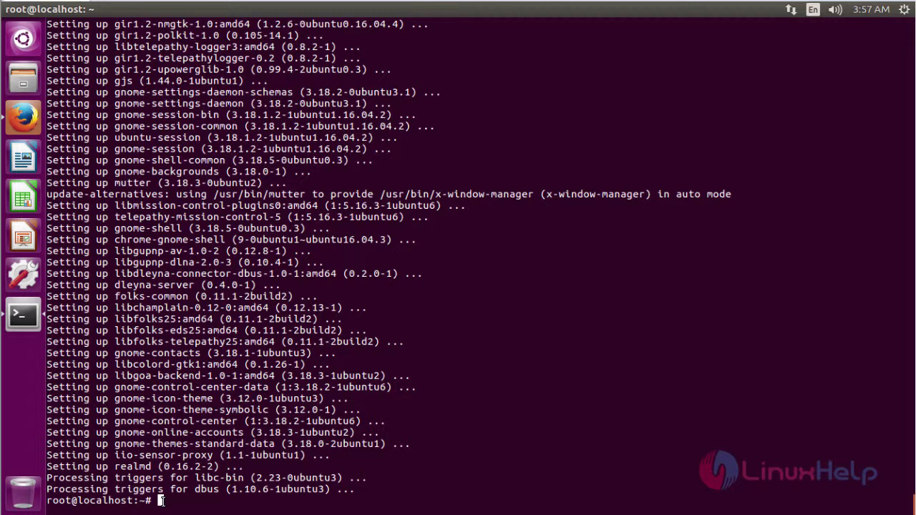
Install gnome-tweak-tool 3.18.1-1, then rerun 'apt-get update'
text(apt-get install gnome-tweak -tool)
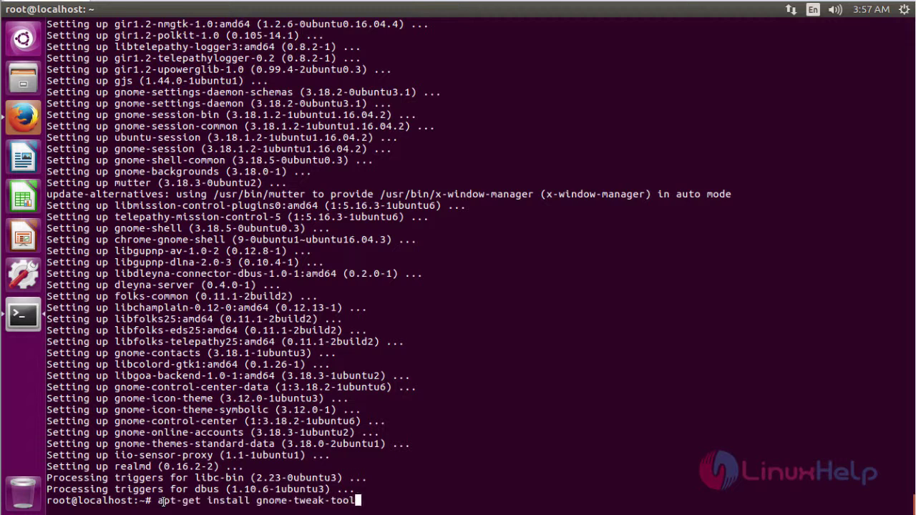
key(Return)
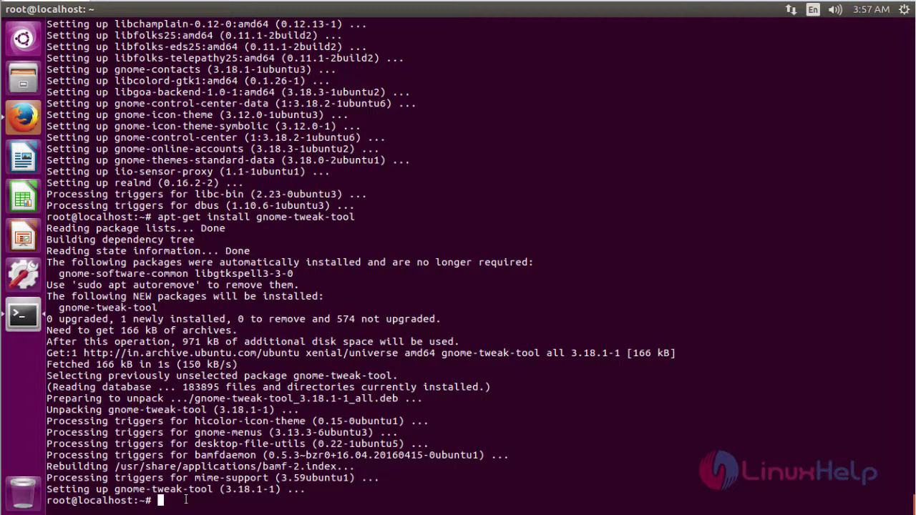
text(apt-get update)
key(Return)
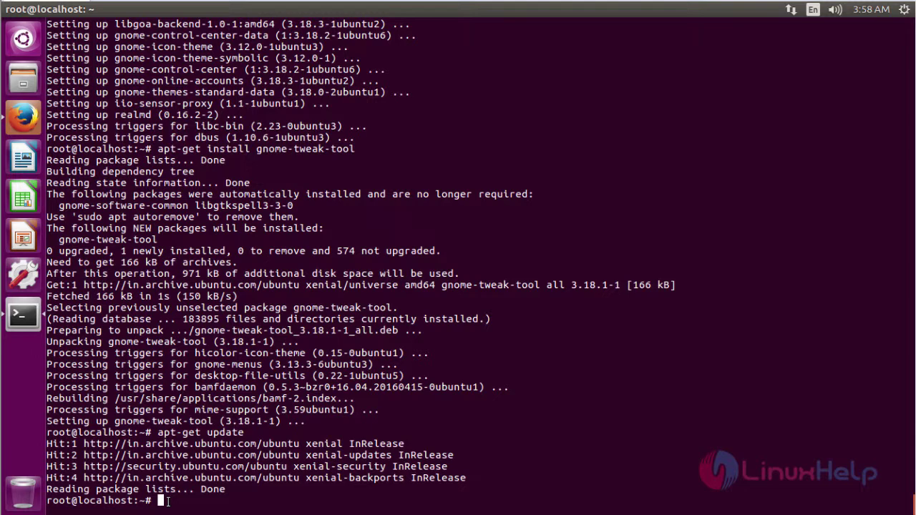
Install Plank 0.11.1-1 with libplank-common and libplank1, confirming with 'y'
text(apt-get install )
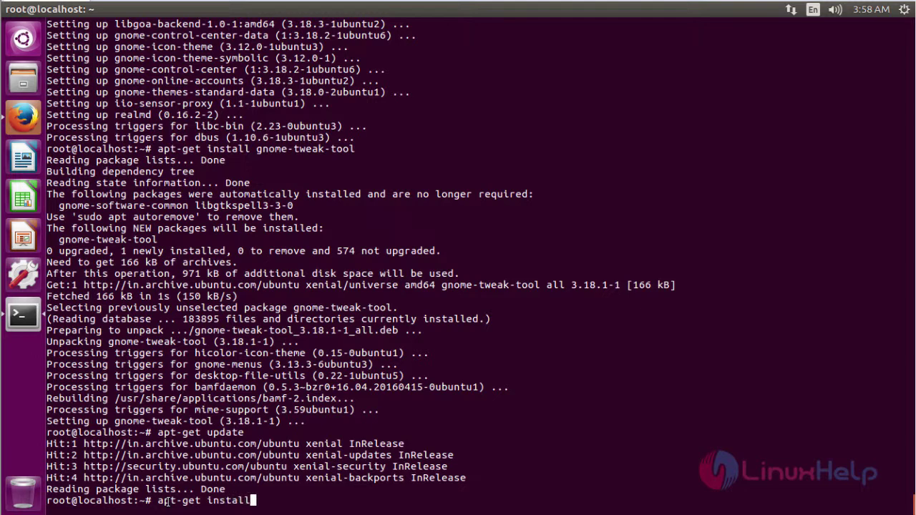
text(plank)
key(Return)
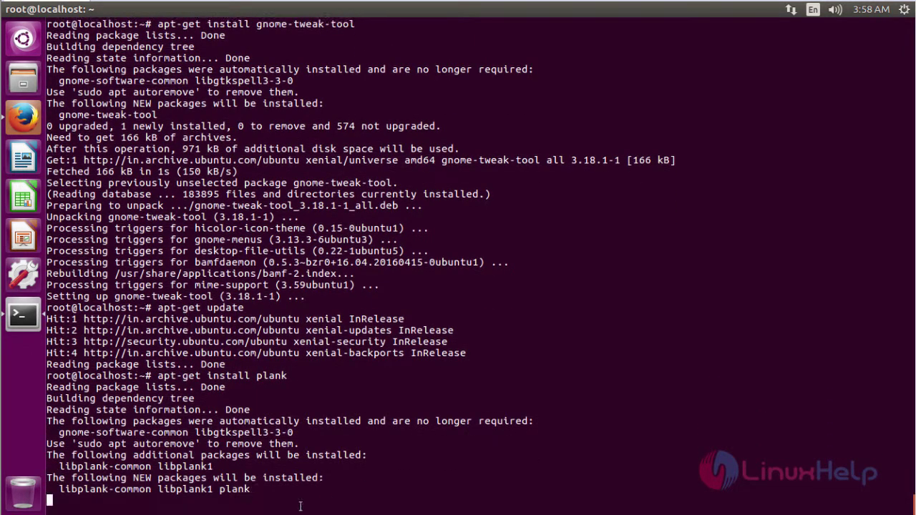
text(you want to continue? [Y/n)
key(Return)
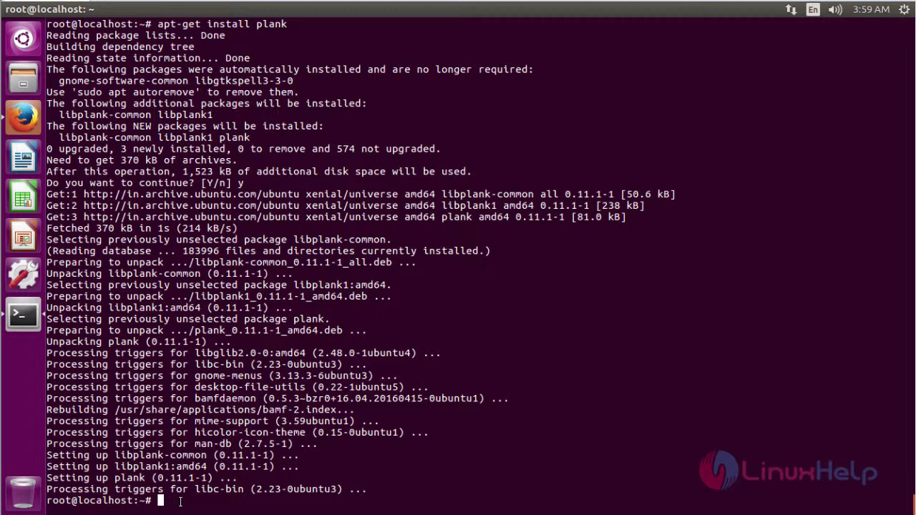
Add the ppa:noobslab/macbuntu repository, clear the screen, and run 'apt-get update'
text(add-apt-repository ppa:noobslab/macbuntu)
key(Return)
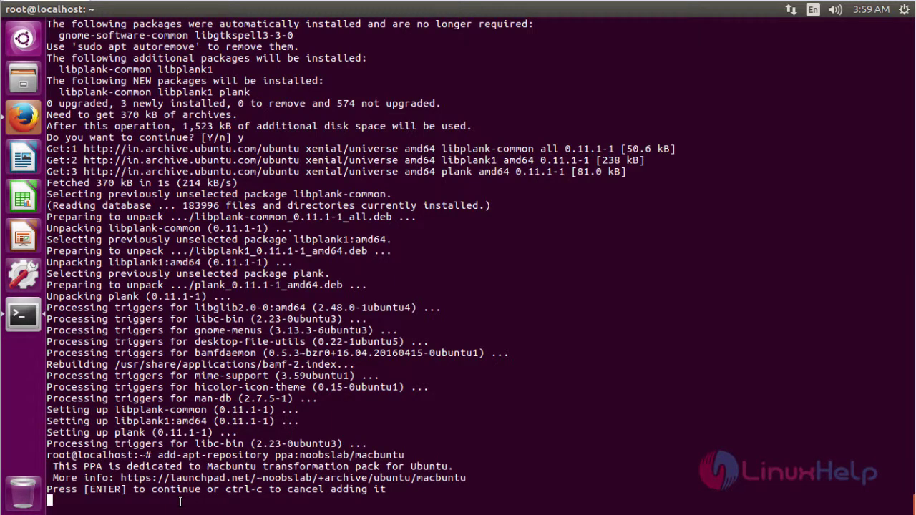
key(Return)
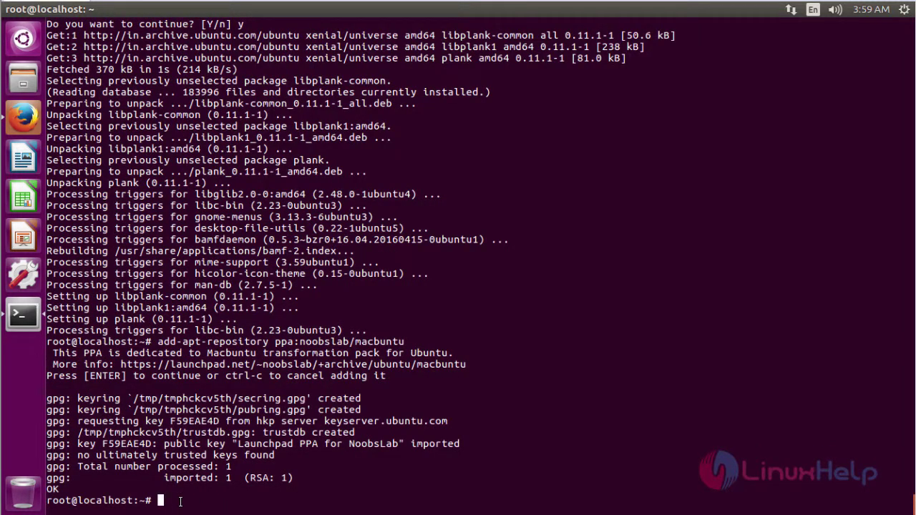
key(ctrl+l)
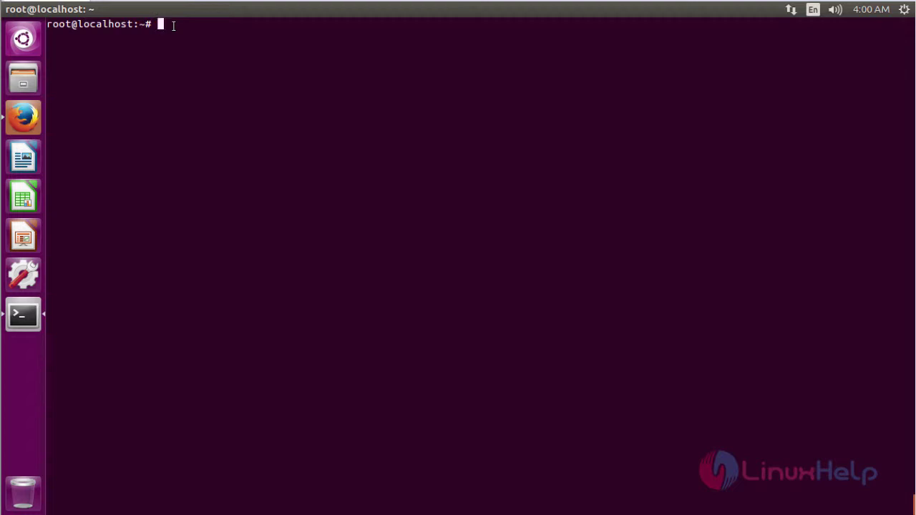
text(apt-get update)
key(Return)
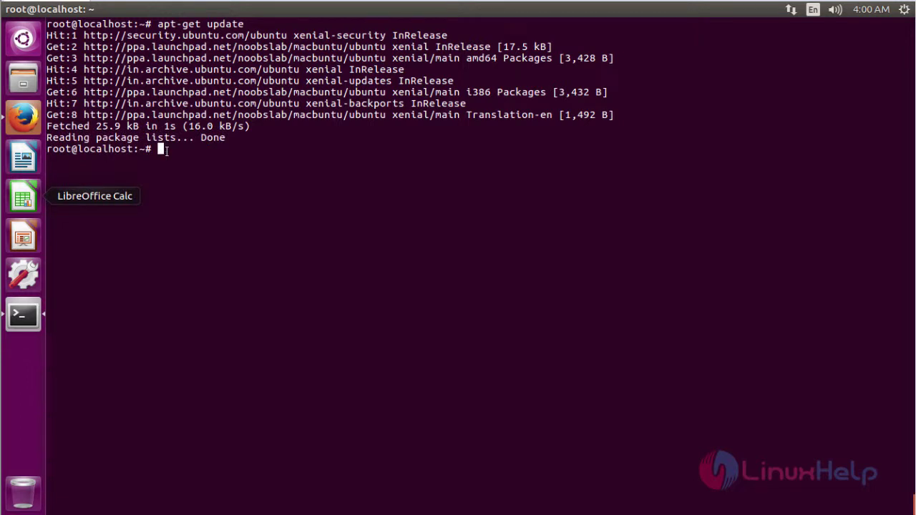
Install macbuntu-os-plank-theme-lts-v7 and paste the wget command saving macfonts.zip as mac-fonts.zip
text(apt-get install)
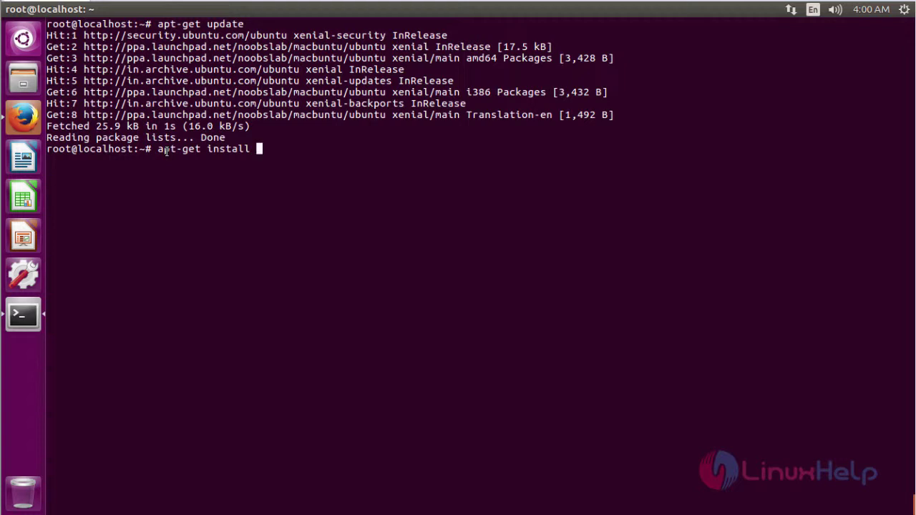
text(macbuntu-os-plank-theme-lts-v7)
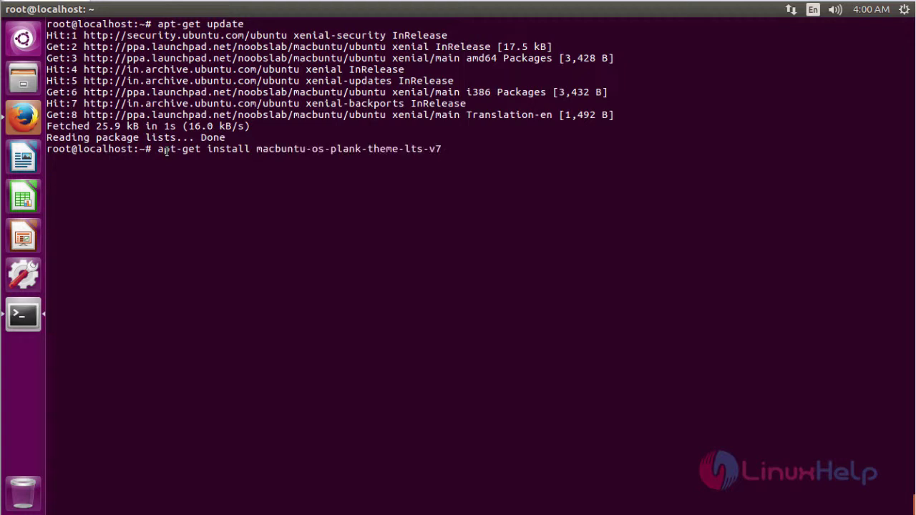
key(Return)
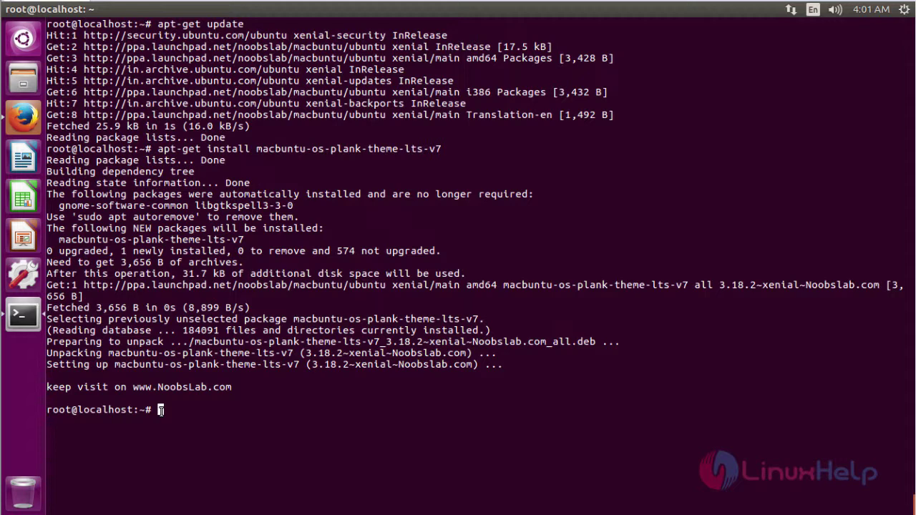
text(wget -O mac-fonts.zip http://drive.noobslab.com/data/Mac/macfonts.zip)
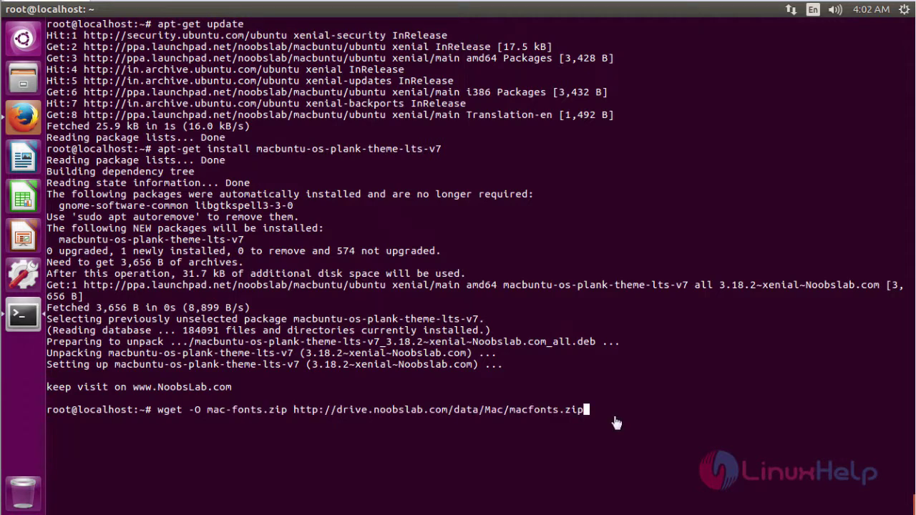
Run the wget command to download the Mac fonts and install them into /usr/share/fonts
key(Return)
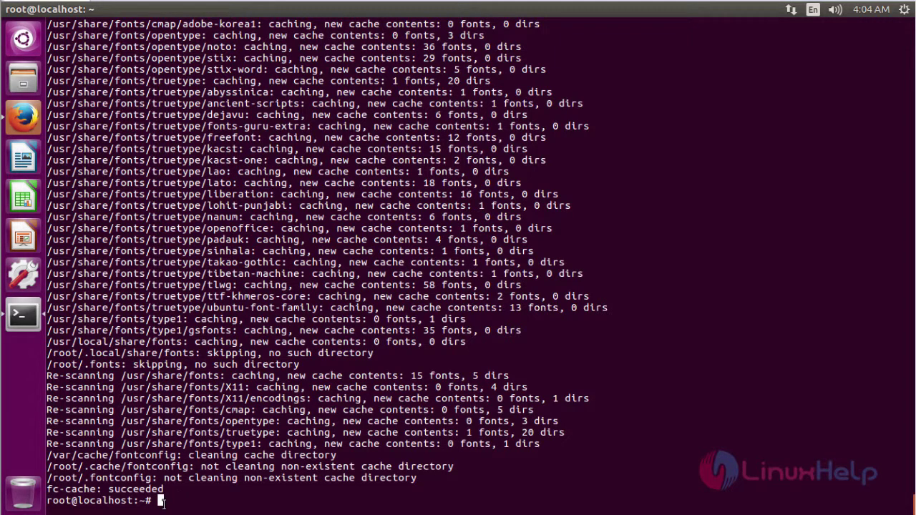
Launch Tweak Tool from a 'tw' application search and show its Fonts settings
click(23, 41)
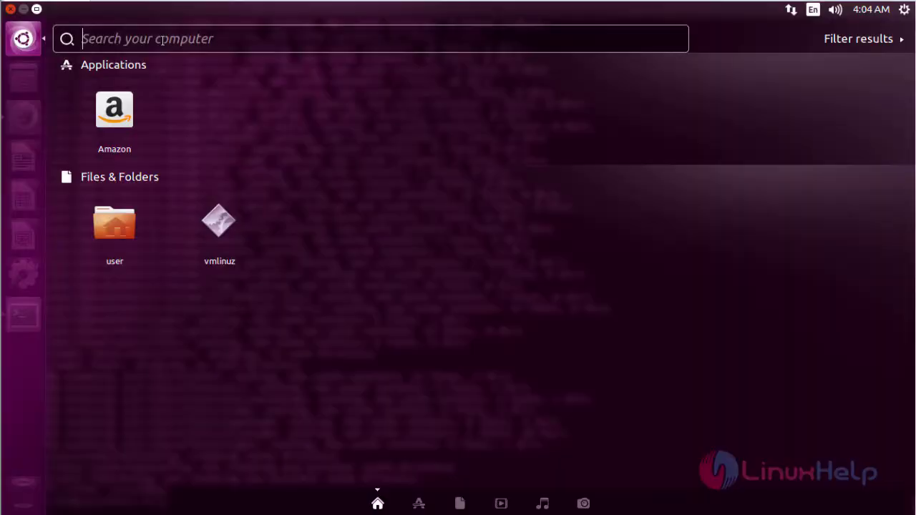
text(tw)
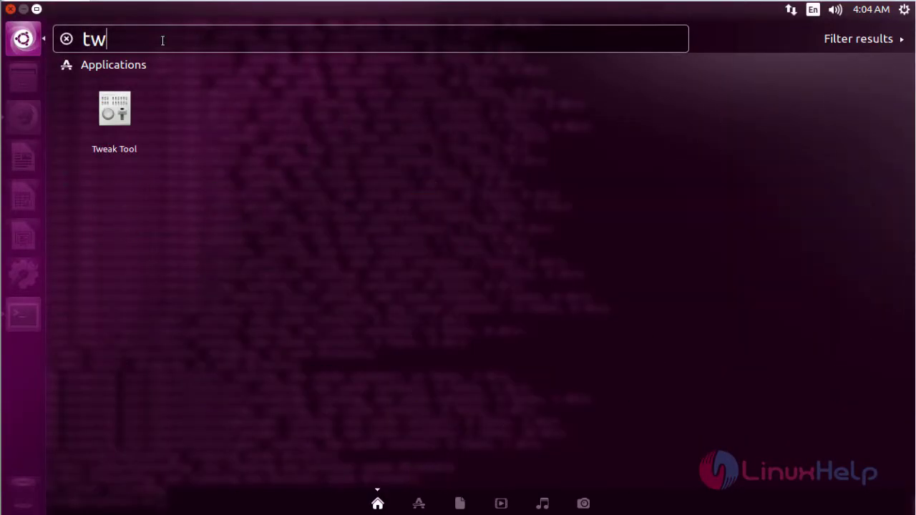
click(115, 109)
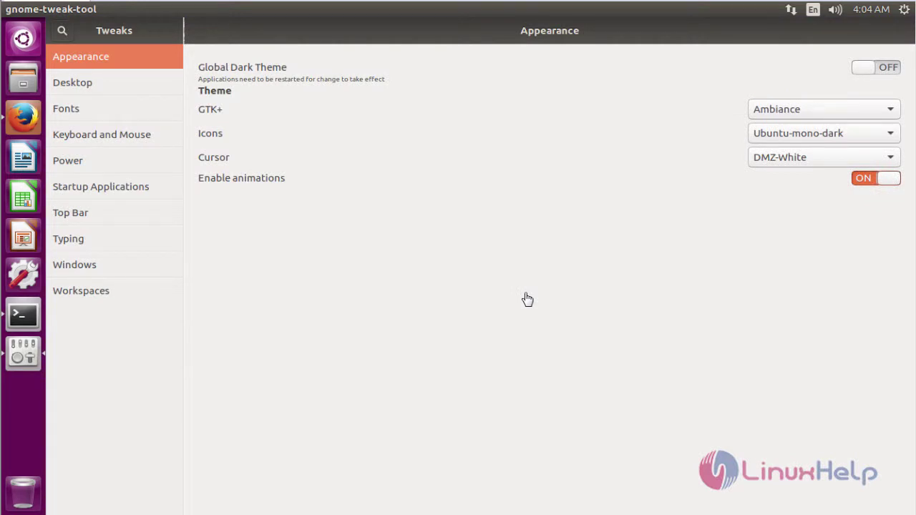
click(107, 112)
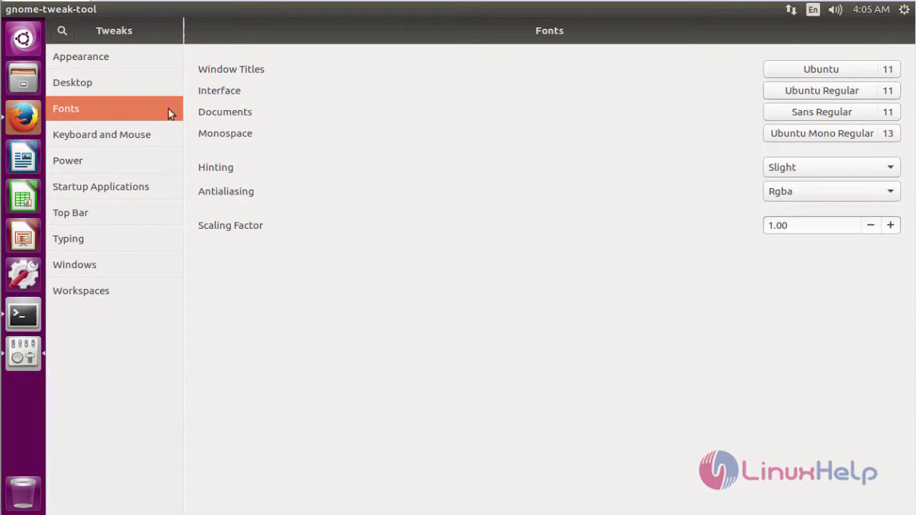
click(23, 39)
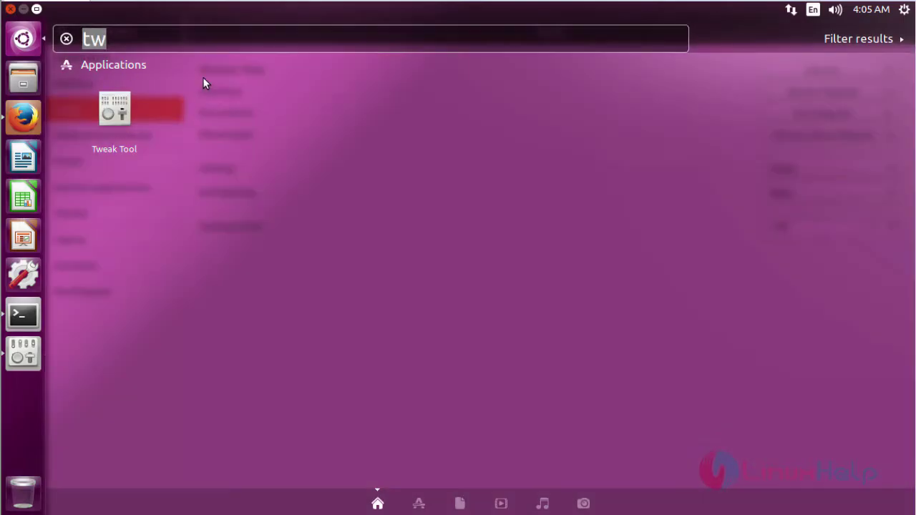
Search 'plank' in the Dash and start the Plank dock
key(BackSpace)
text(plank)
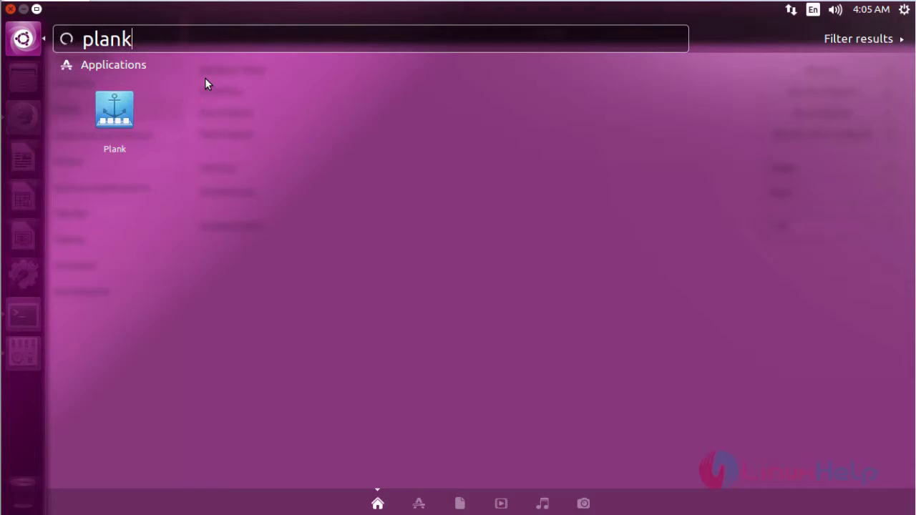
key(Return)
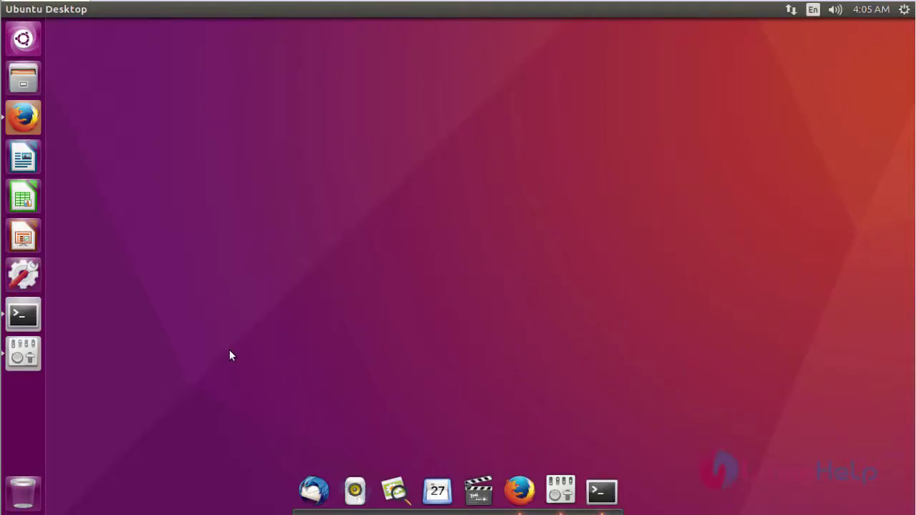